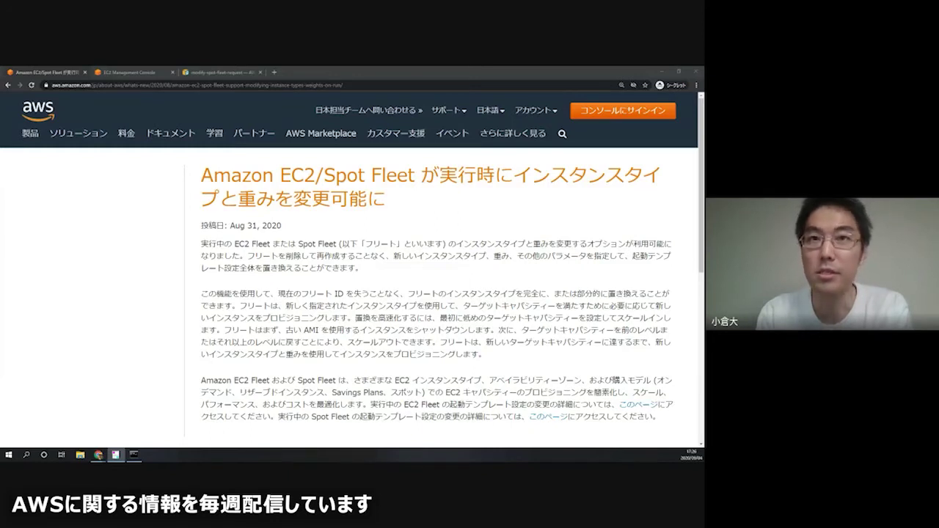
# Start a new Spot Instance request in the EC2 console and examine the available launch templates
pyautogui.click(130, 73)
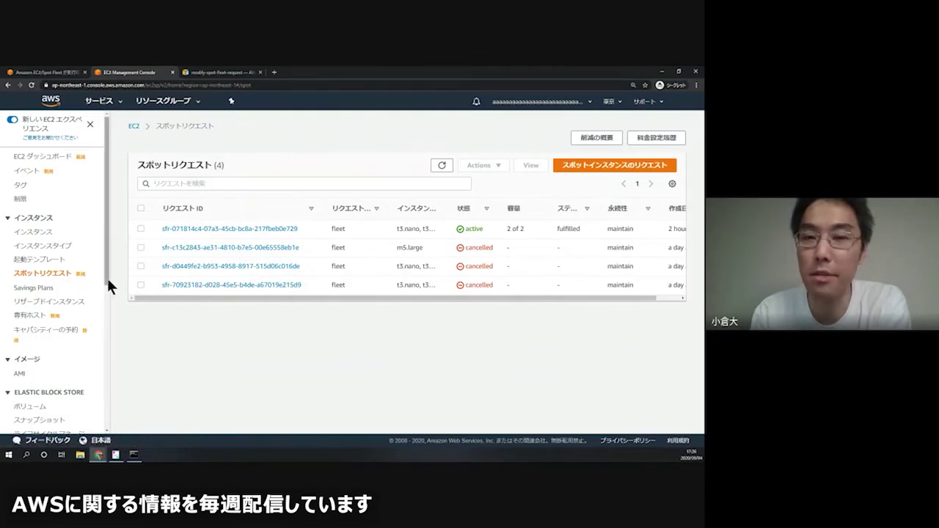
pyautogui.click(615, 165)
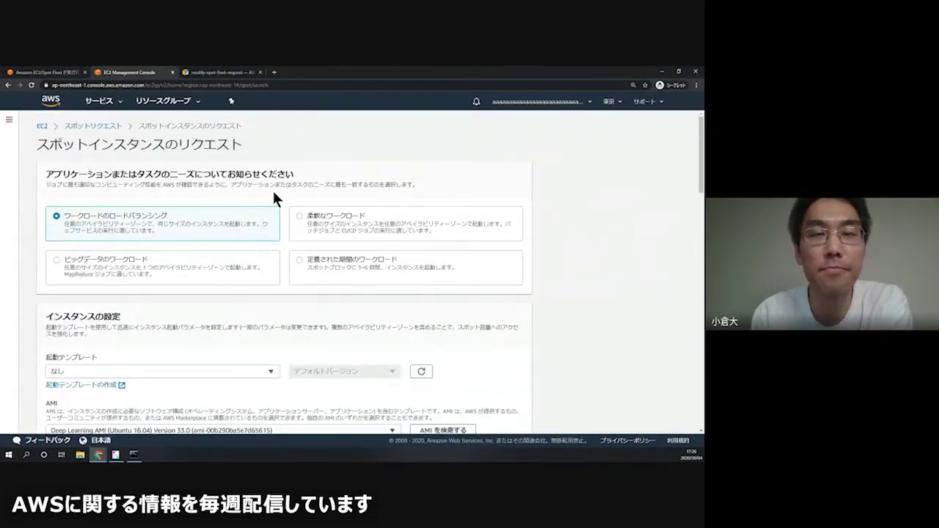
pyautogui.scroll(-2, 249, 311)
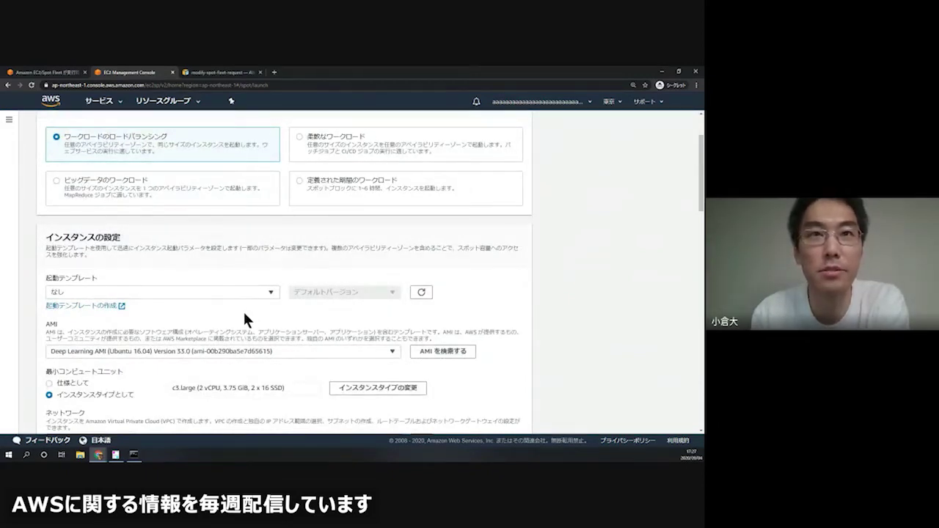
pyautogui.click(198, 290)
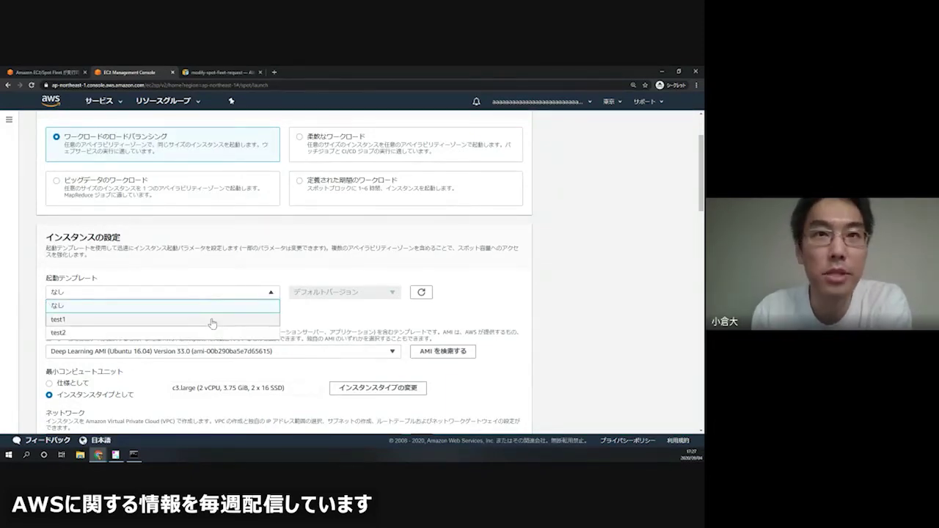
pyautogui.scroll(-5, 304, 324)
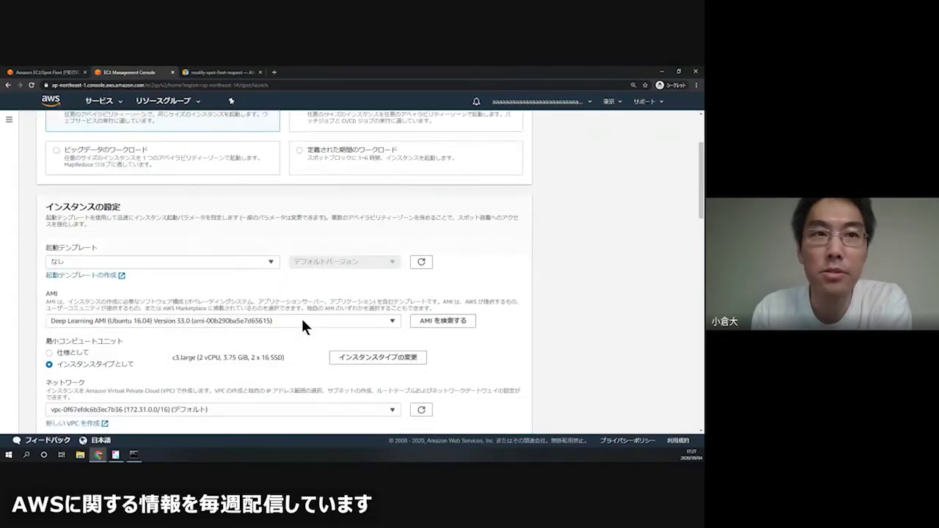
# Enable maintaining the target capacity in the new Spot request, and leave the form without submitting it
pyautogui.scroll(-6, 304, 326)
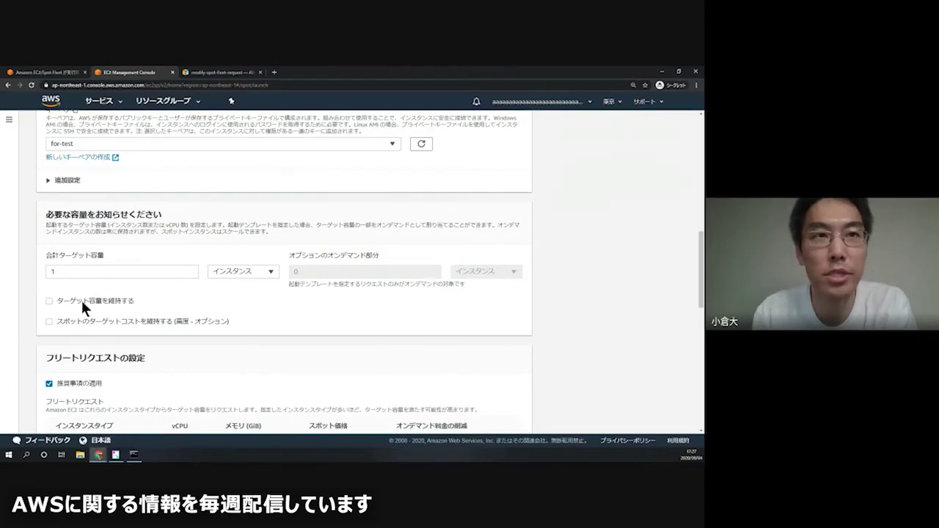
pyautogui.click(49, 301)
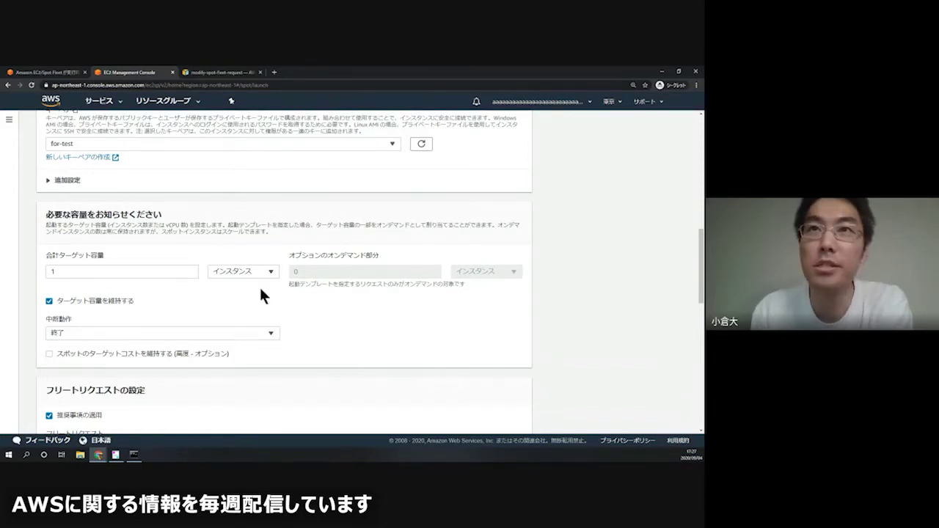
pyautogui.hotkey('alt', 'Left')
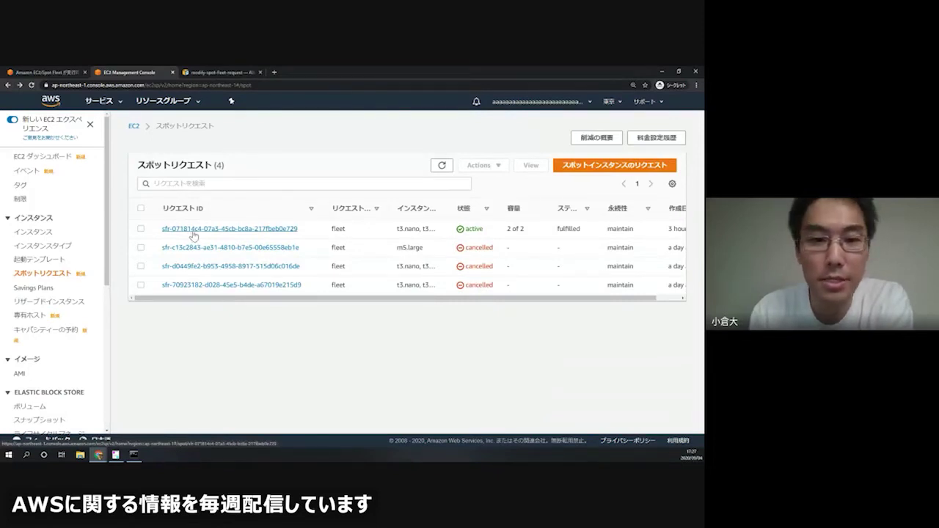
# View the list of EC2 launch templates and return to the Spot requests list
pyautogui.click(36, 261)
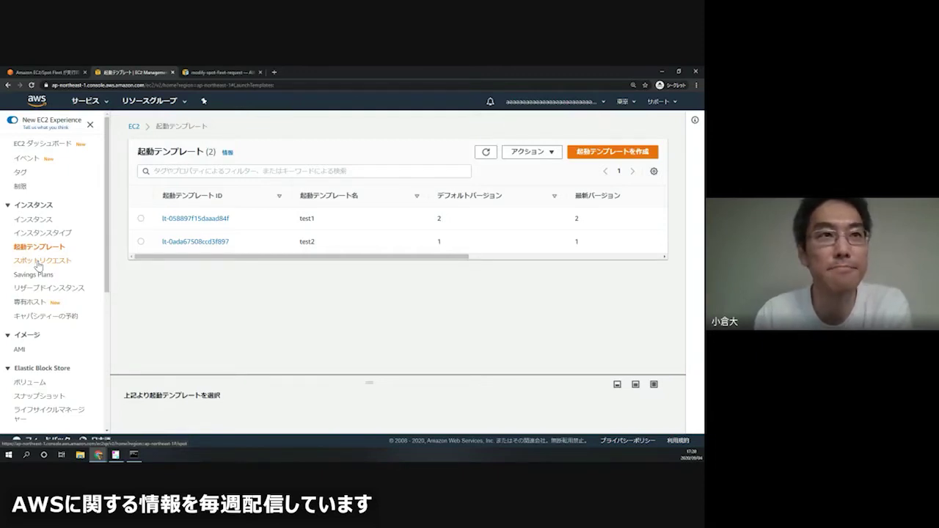
pyautogui.click(37, 262)
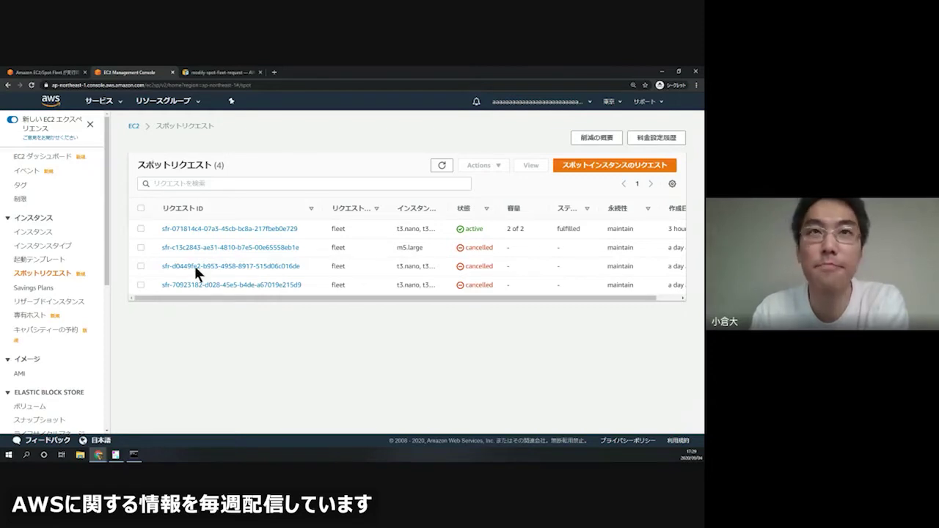
# Find the --launch-template-configs option in the AWS CLI reference for modify-spot-fleet-request and highlight its name
pyautogui.click(220, 73)
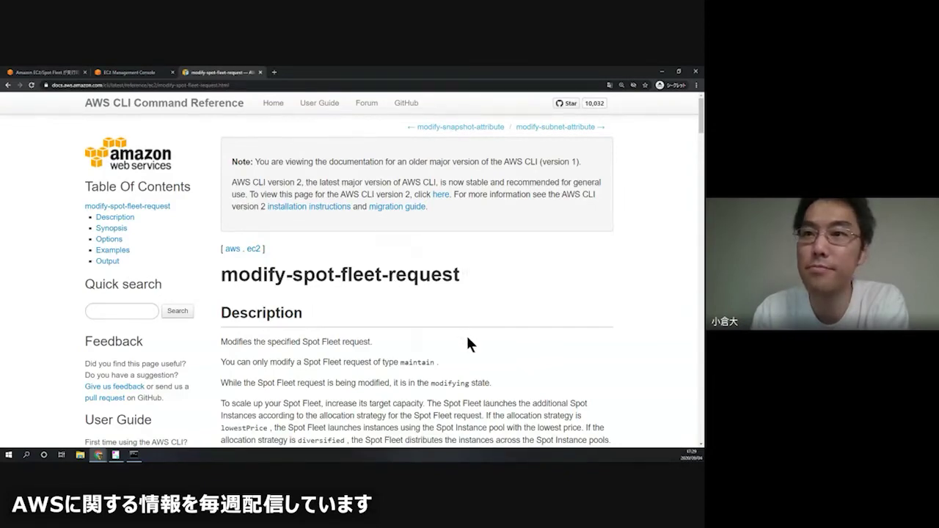
pyautogui.scroll(-5, 470, 343)
pyautogui.scroll(-4, 467, 339)
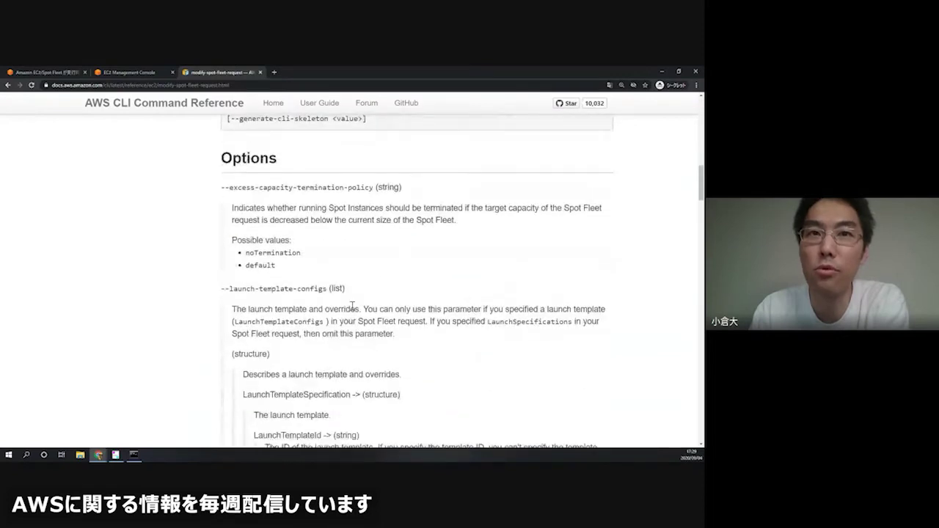
pyautogui.moveTo(221, 289); pyautogui.dragTo(327, 290)
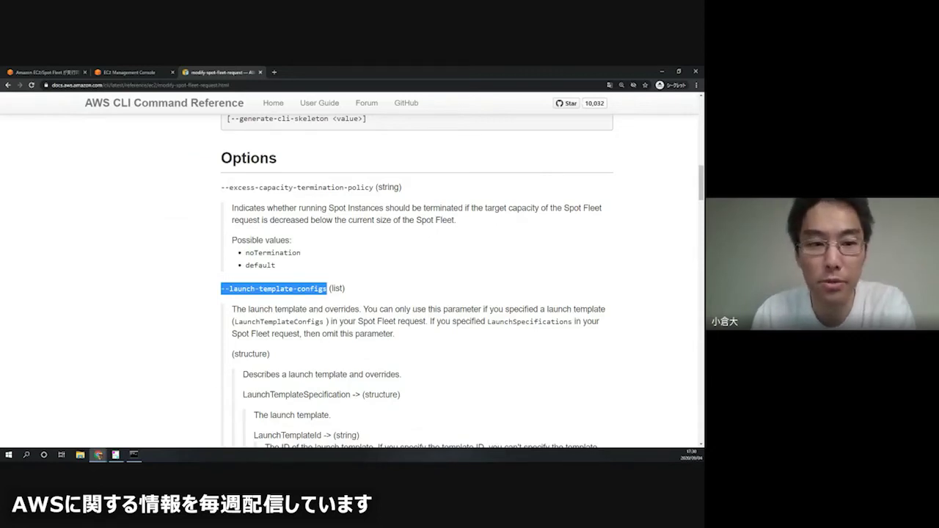
# Review the active Spot Fleet request's details, including target capacity, instance types, launch template and running instances
pyautogui.hotkey('ctrl', 'shift', 'Tab')
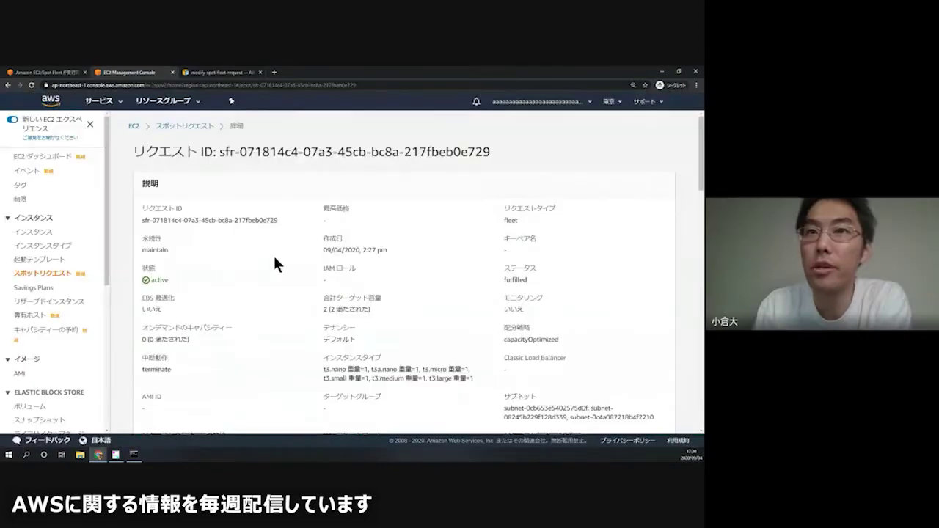
pyautogui.scroll(-1, 302, 301)
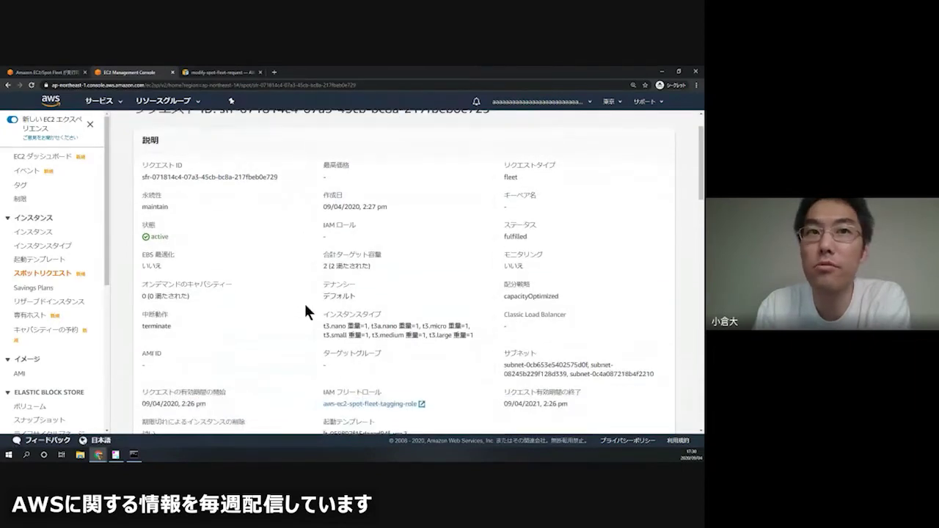
pyautogui.scroll(-4, 305, 308)
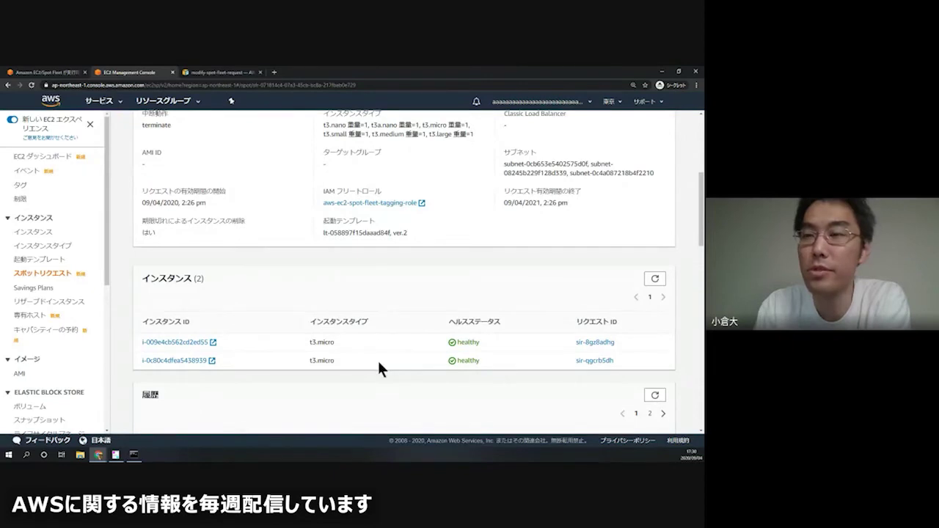
pyautogui.scroll(1, 380, 361)
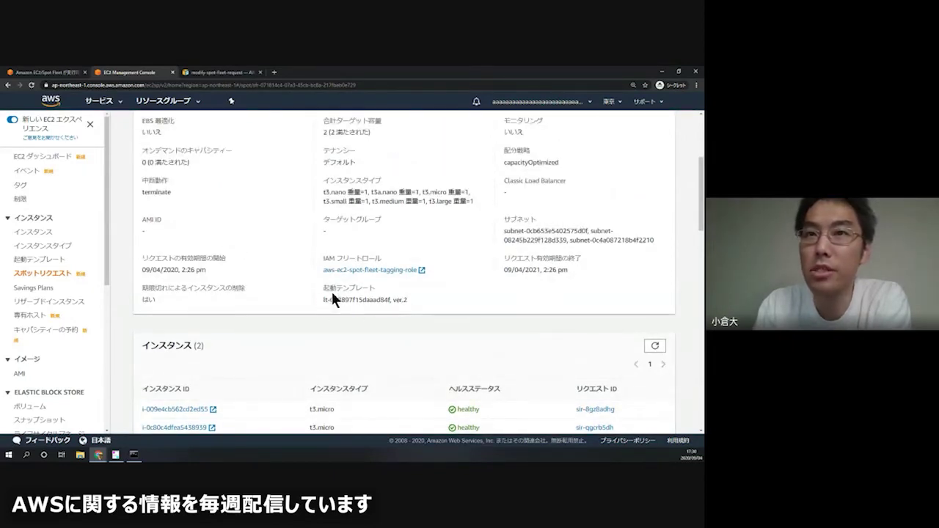
pyautogui.scroll(1, 412, 307)
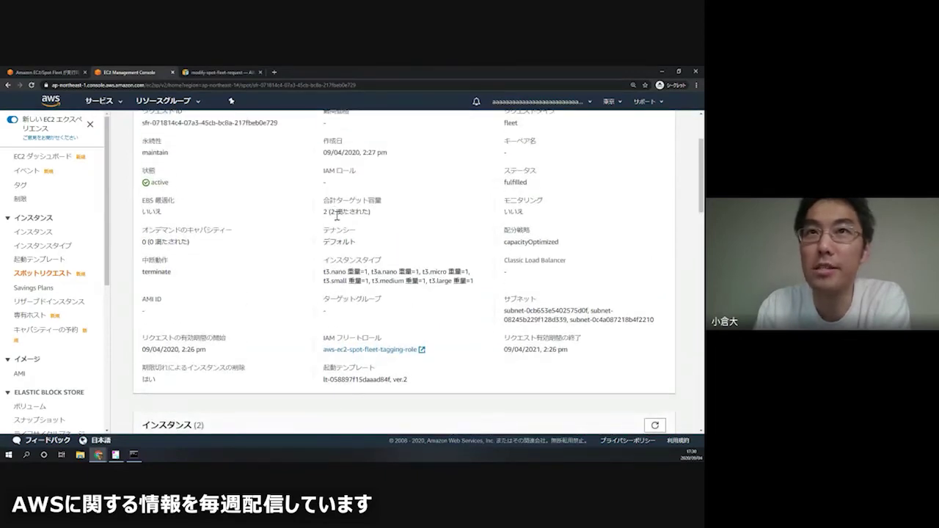
pyautogui.scroll(1, 359, 231)
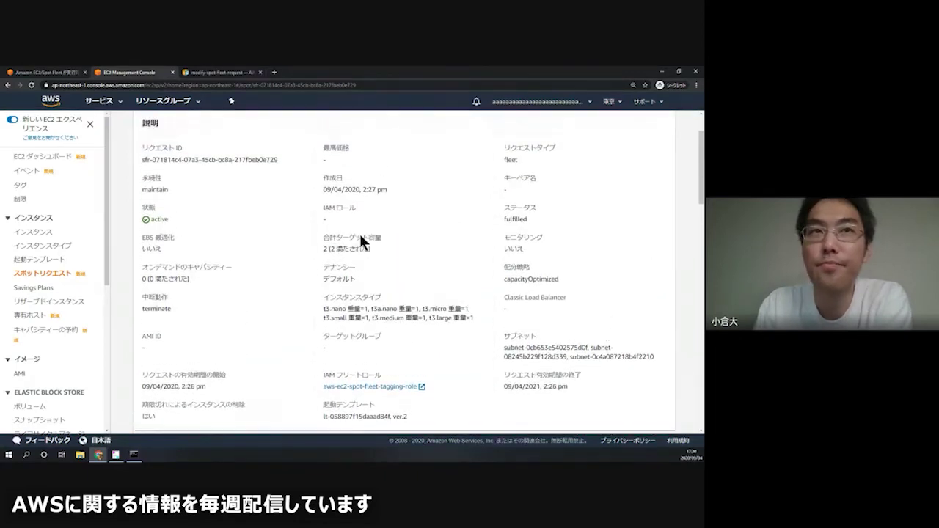
pyautogui.scroll(1, 358, 232)
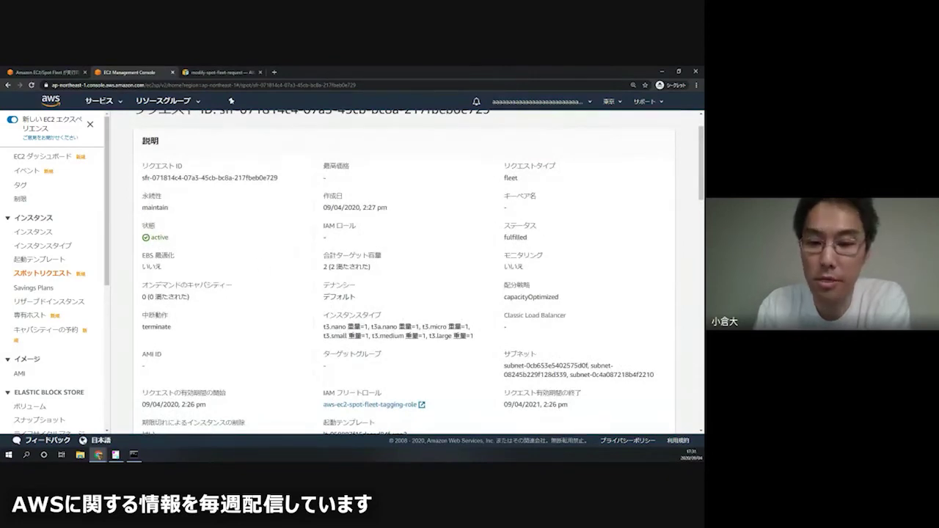
# Switch to Command Prompt and check the installed AWS CLI version with aws --version
pyautogui.hotkey('alt', 'Tab')
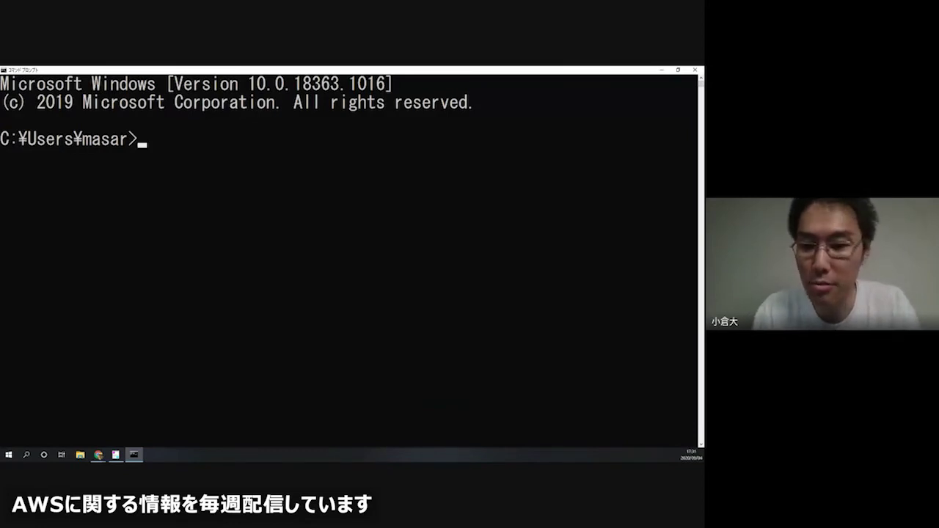
pyautogui.press('Zenkaku_Hankaku')
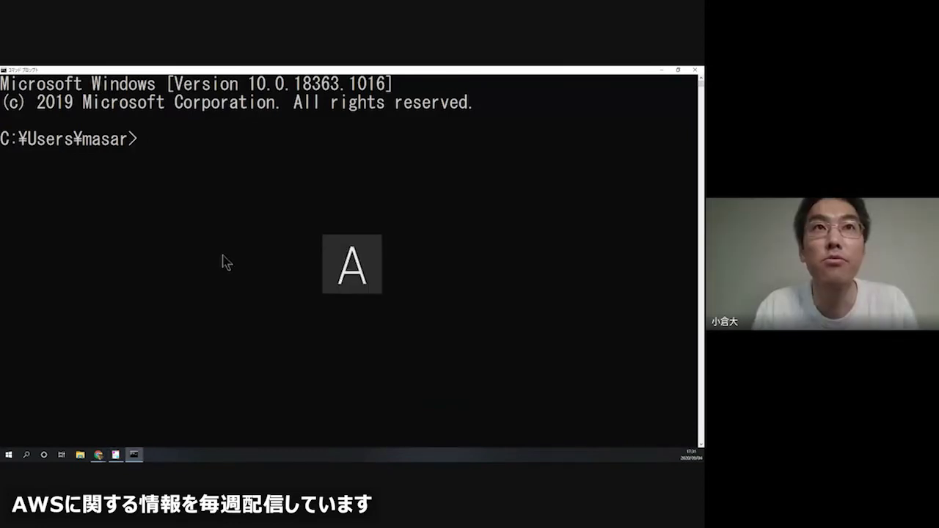
pyautogui.write('aws --version')
pyautogui.press('Return')
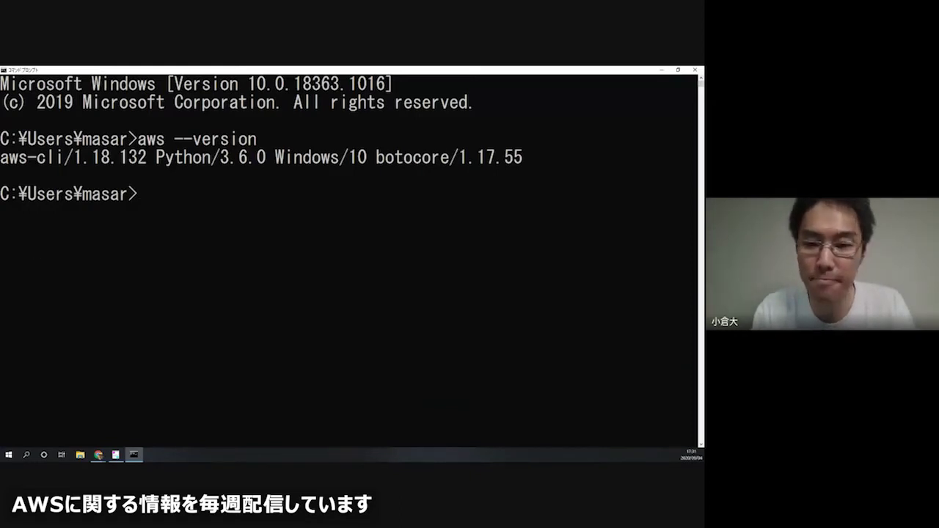
# Run aws ec2 modify-spot-fleet-request on sfr-071814c4-07a3-45cb-bc8a-217fbeb0e729 with launch template lt-0ada67508ccd3f897 version 1, instance type override m5.large and target capacity 3
pyautogui.write('aws ec2 modify-spot-fleet-request --spot-fleet-request-id sfr-071814c4-07a3-45cb-bc8a-217fbeb0e729 --launch-template-configs LaunchTemplateSpecification={LaunchTemplateId=lt-0ada67508ccd3f897,Version=1},Overrides={InstanceType=m5.large} --target-capacity 3')
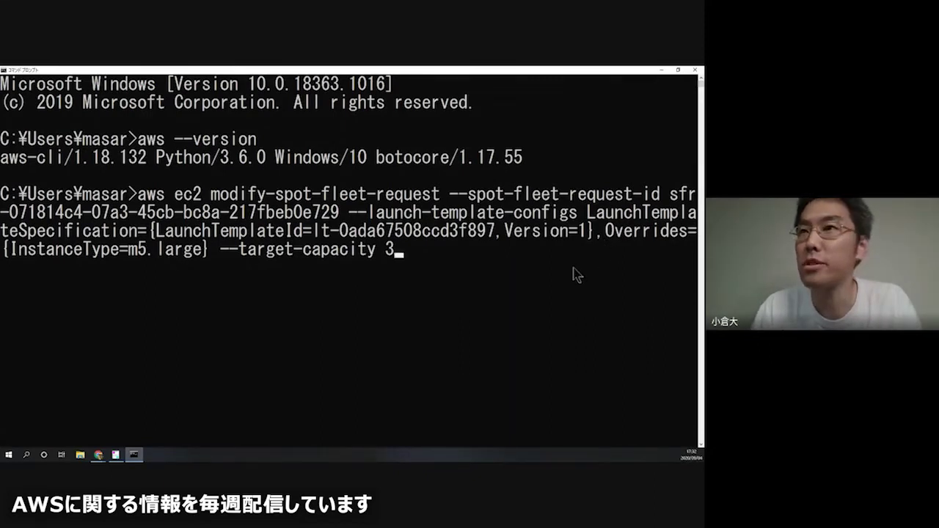
pyautogui.press('Return')
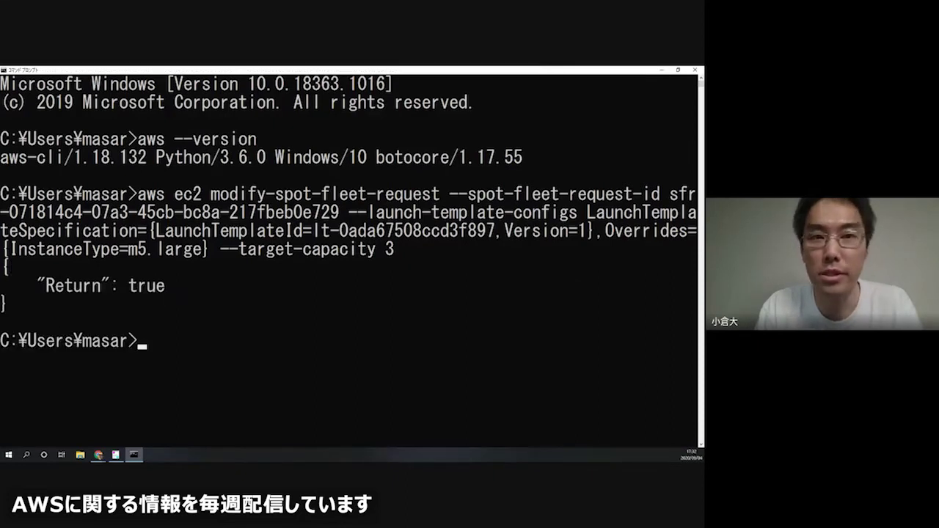
# Switch back to the browser, reload the fleet request details and check the target capacity, instance type and launch template
pyautogui.hotkey('alt', 'Tab')
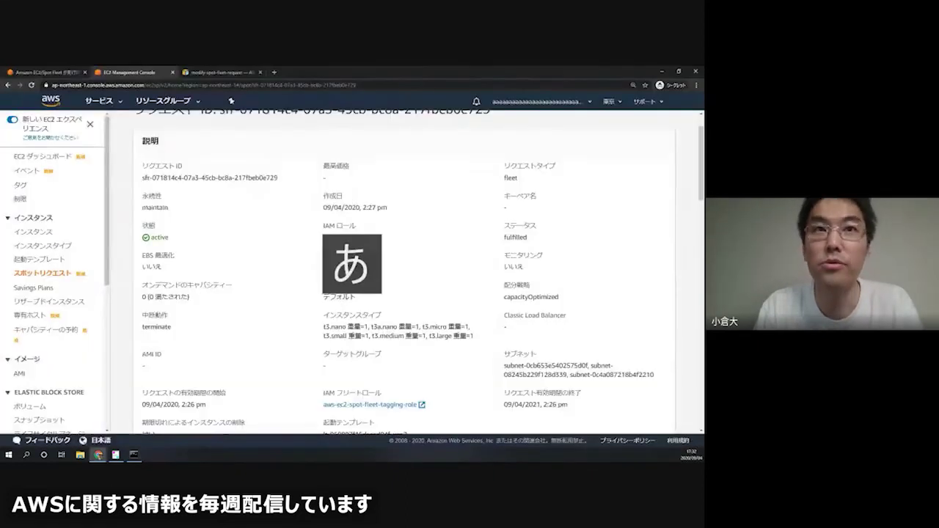
pyautogui.scroll(1, 476, 242)
pyautogui.press('F5')
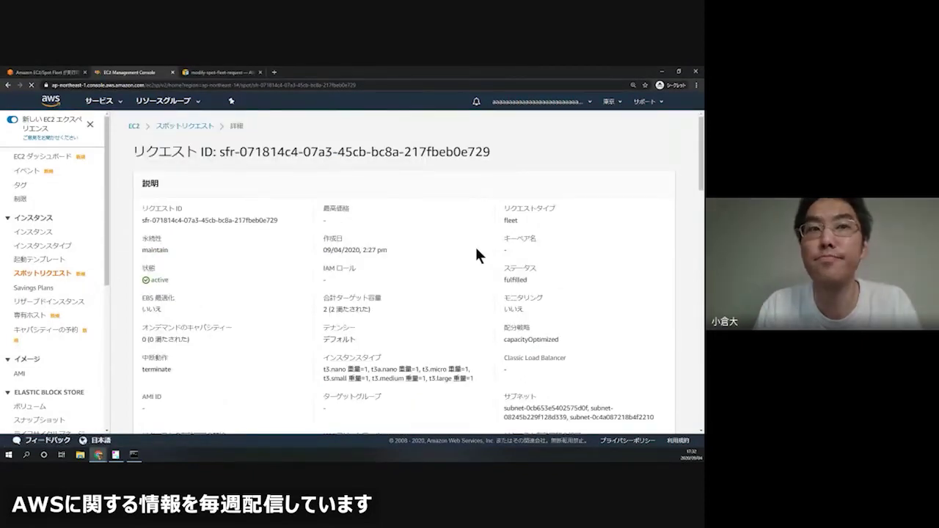
pyautogui.scroll(-1, 475, 249)
pyautogui.click(326, 266)
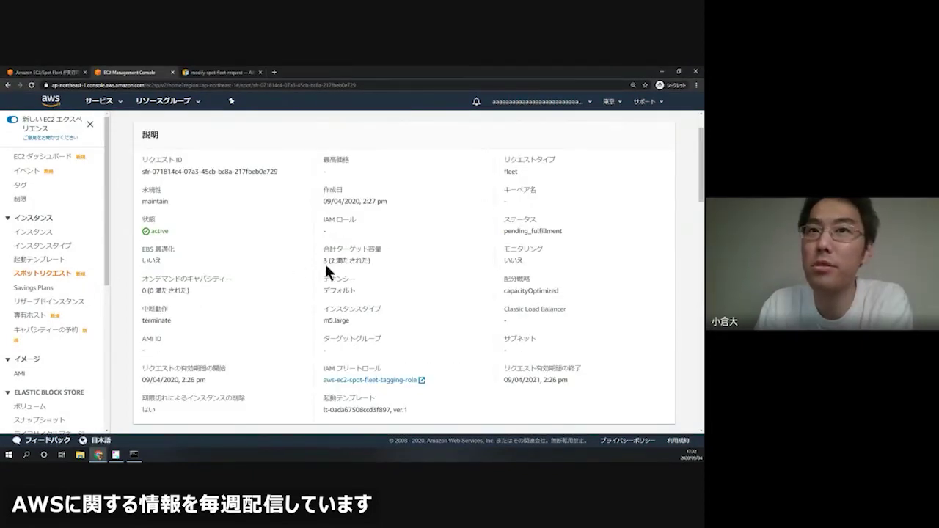
pyautogui.moveTo(324, 262); pyautogui.dragTo(338, 290)
pyautogui.scroll(-1, 380, 278)
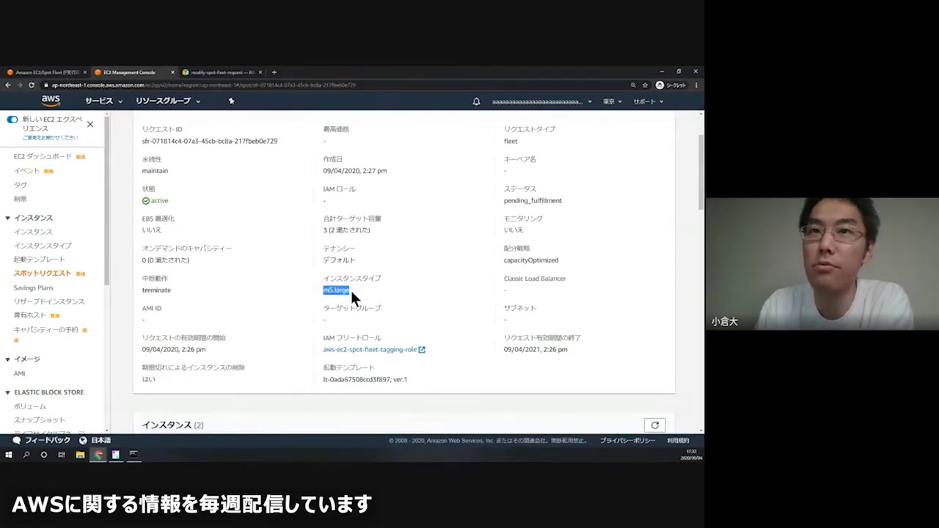
pyautogui.moveTo(323, 379); pyautogui.dragTo(409, 390)
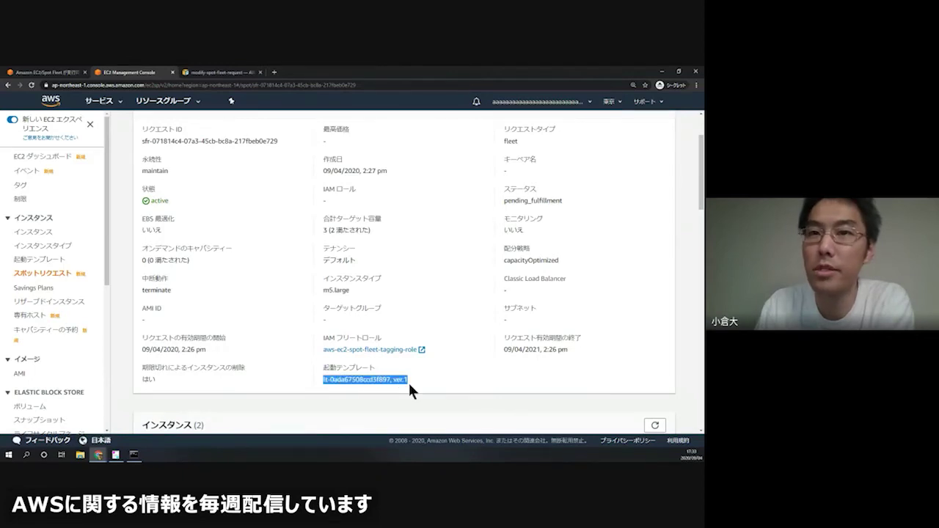
# Refresh the fleet request's instance list and examine the instance types and health statuses
pyautogui.scroll(-3, 425, 386)
pyautogui.click(425, 385)
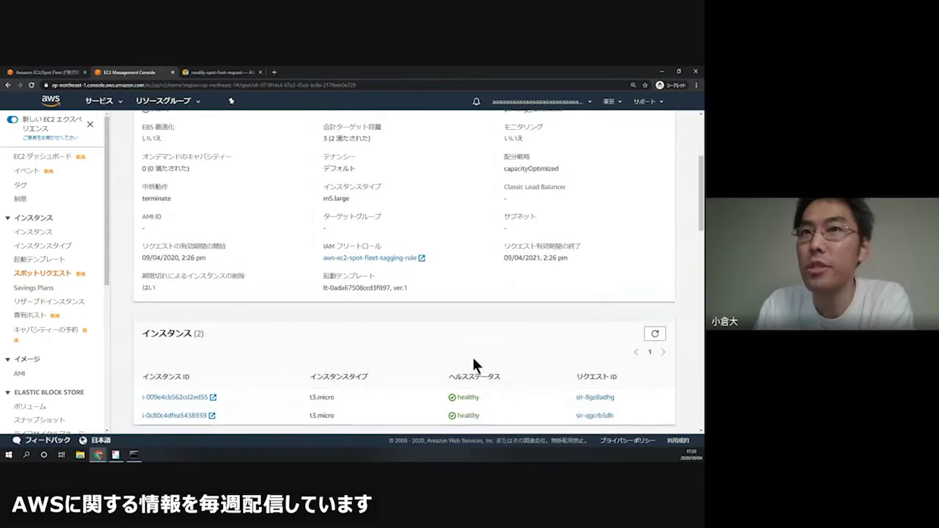
pyautogui.scroll(1, 473, 359)
pyautogui.scroll(-1, 473, 359)
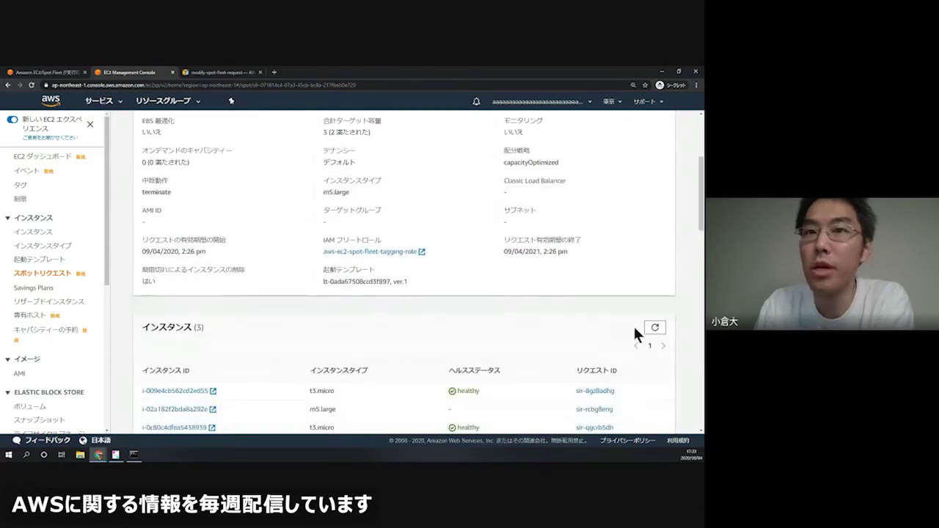
pyautogui.scroll(-1, 545, 323)
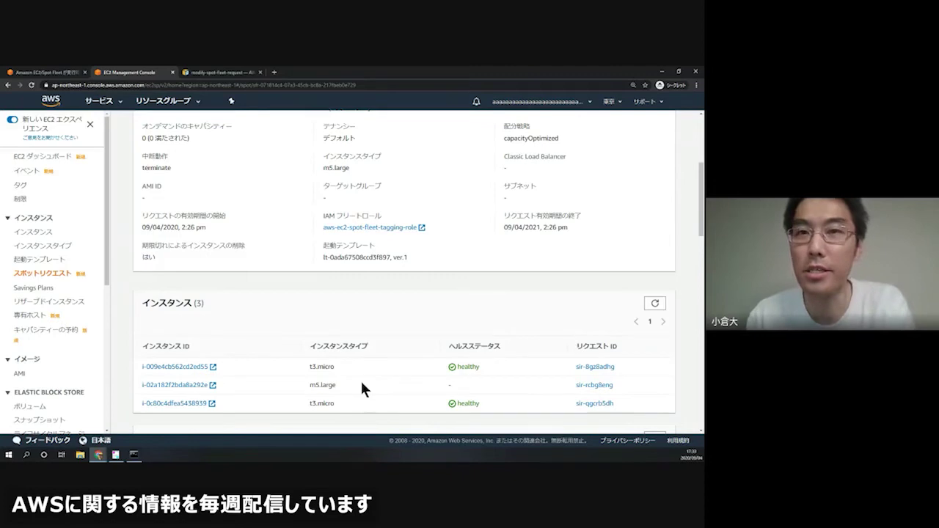
# Highlight the announcement's sentence about first setting a lower target capacity to speed up instance replacement
pyautogui.click(46, 72)
pyautogui.moveTo(355, 318); pyautogui.dragTo(447, 328)
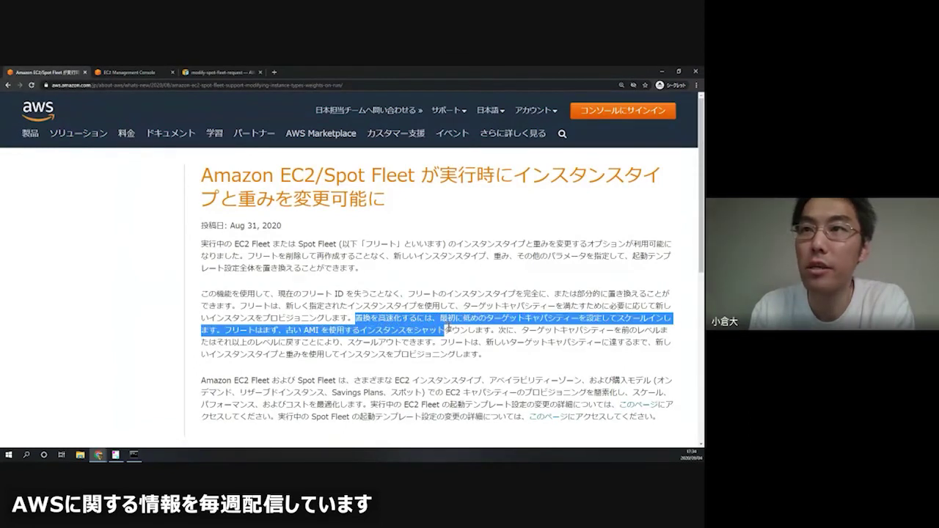
pyautogui.moveTo(447, 328); pyautogui.dragTo(222, 331)
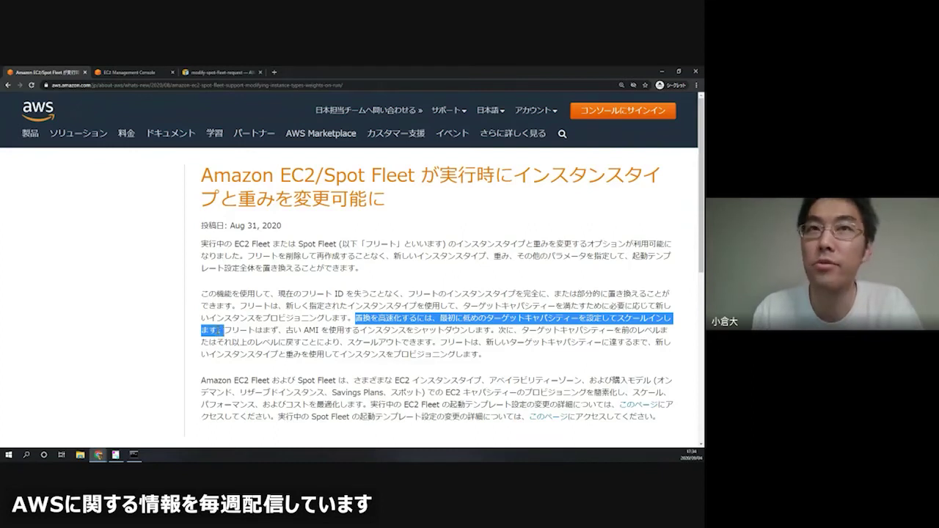
# Return to the fleet request's details in the EC2 console and review its instances and description
pyautogui.click(139, 73)
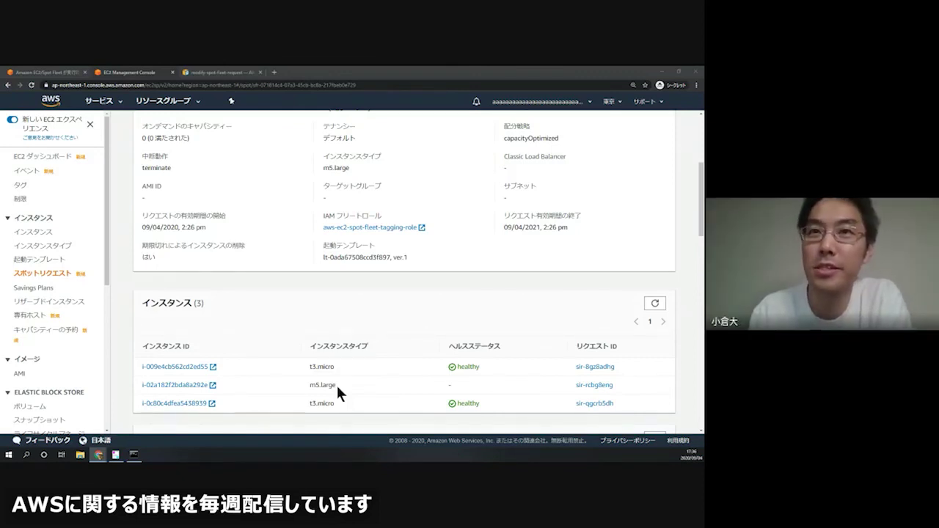
pyautogui.scroll(1, 483, 321)
pyautogui.scroll(3, 481, 311)
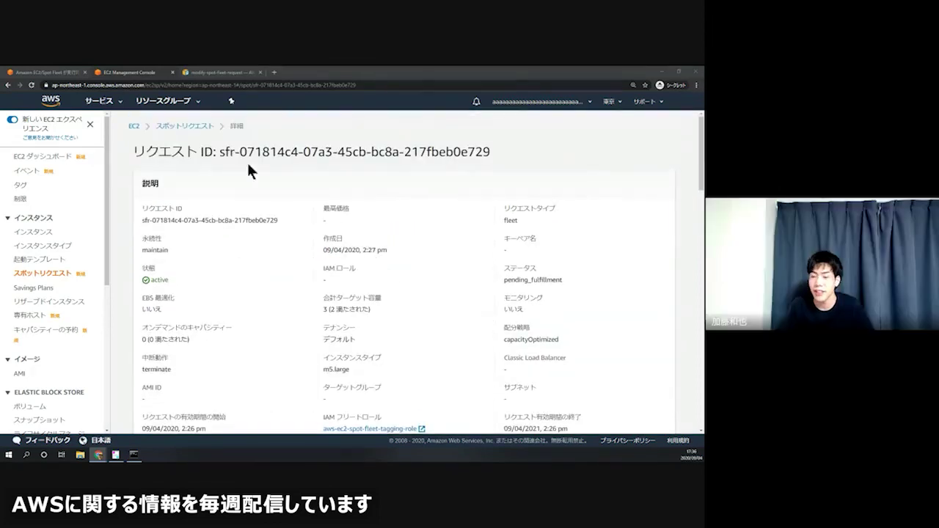
# Select the active fleet request in the Spot requests list and view its available actions
pyautogui.click(192, 128)
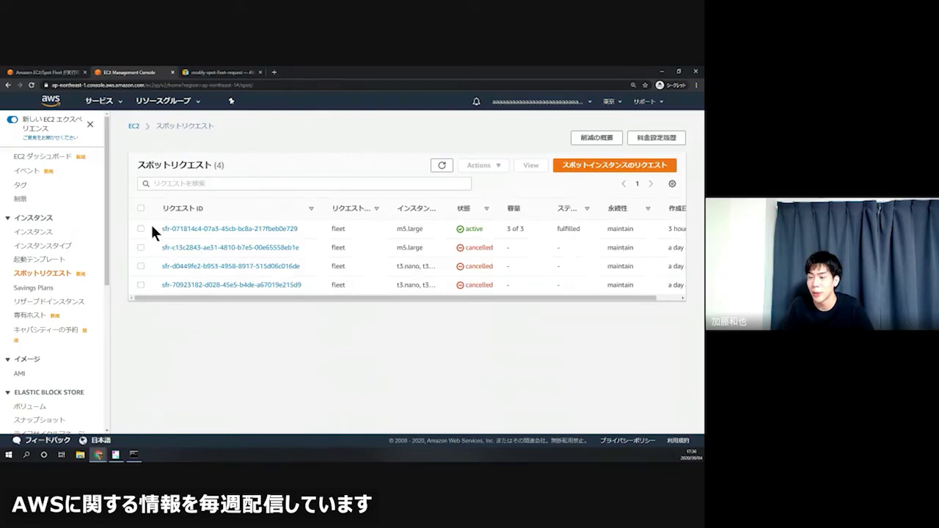
pyautogui.click(156, 229)
pyautogui.click(475, 166)
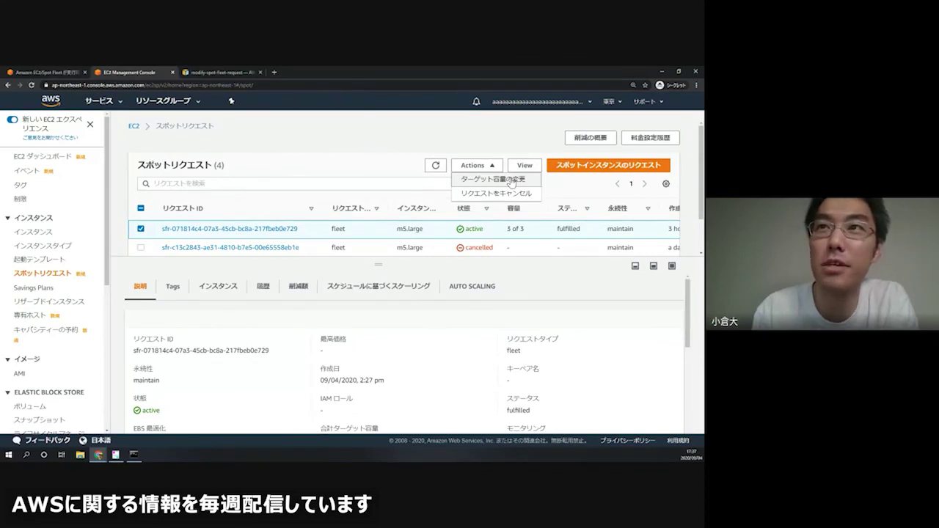
pyautogui.click(408, 131)
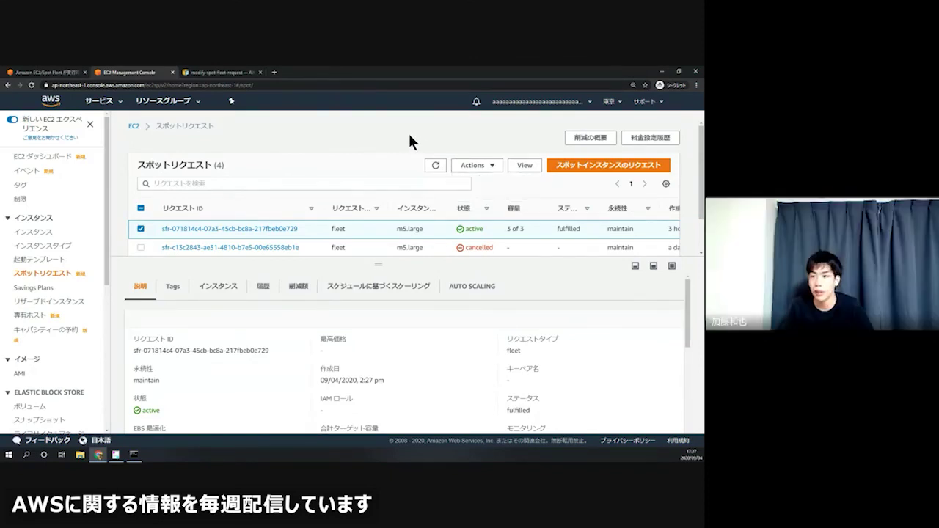